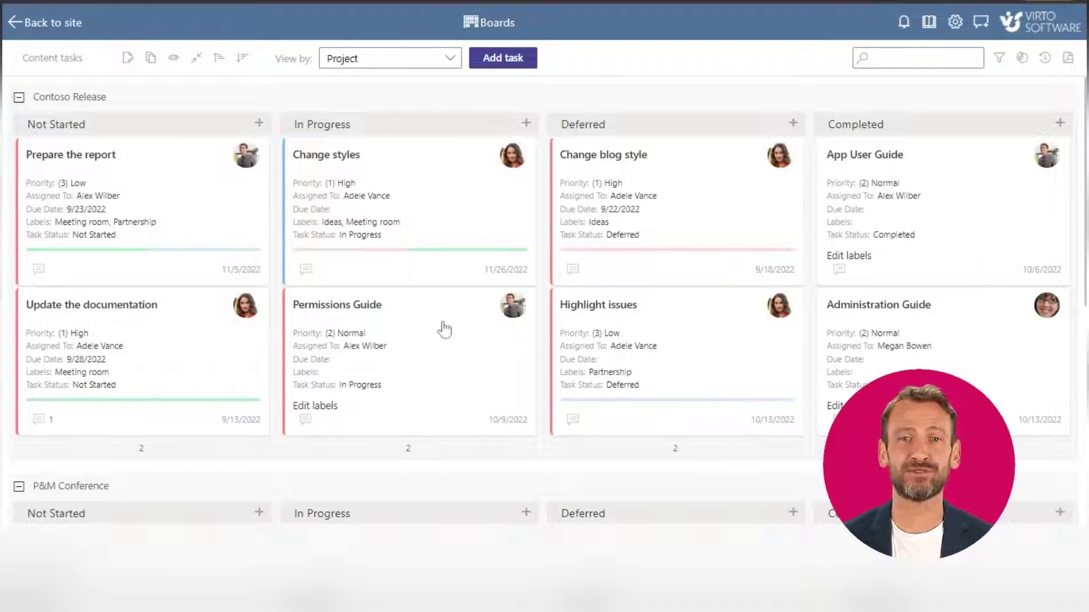
- Label the Permissions Guide card with Ideas and Meeting room, then close the picker to save
{"action": "left_click", "coordinate": [319, 407]}
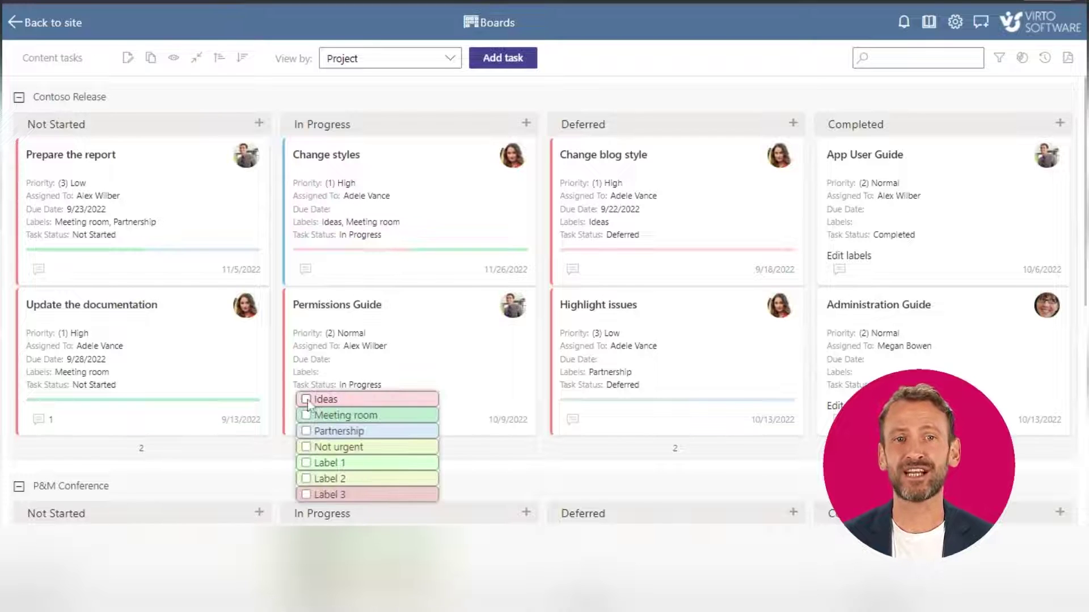
{"action": "left_click", "coordinate": [305, 399]}
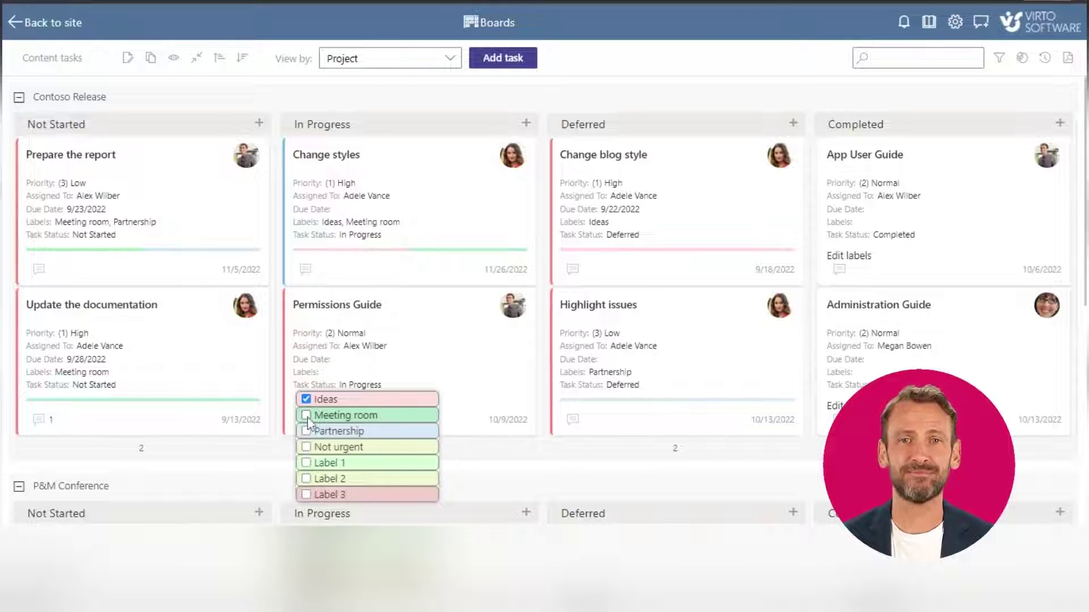
{"action": "left_click", "coordinate": [306, 415]}
{"action": "left_click", "coordinate": [432, 351]}
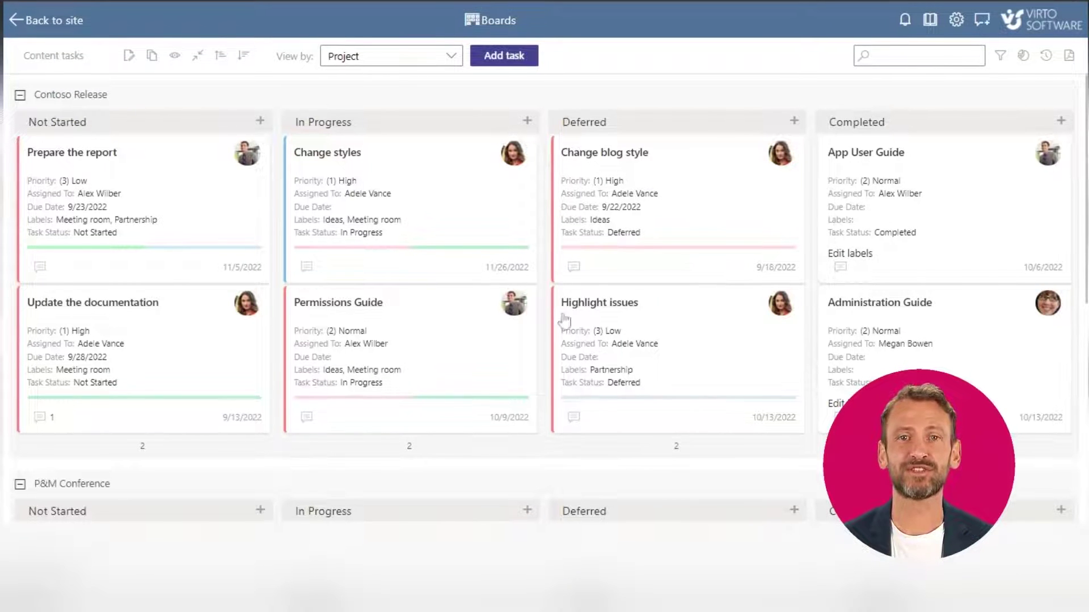
- Show the Cards Setup label list in board settings (Ideas, Meeting room, Partnership, Not urgent)
{"action": "left_click", "coordinate": [130, 56]}
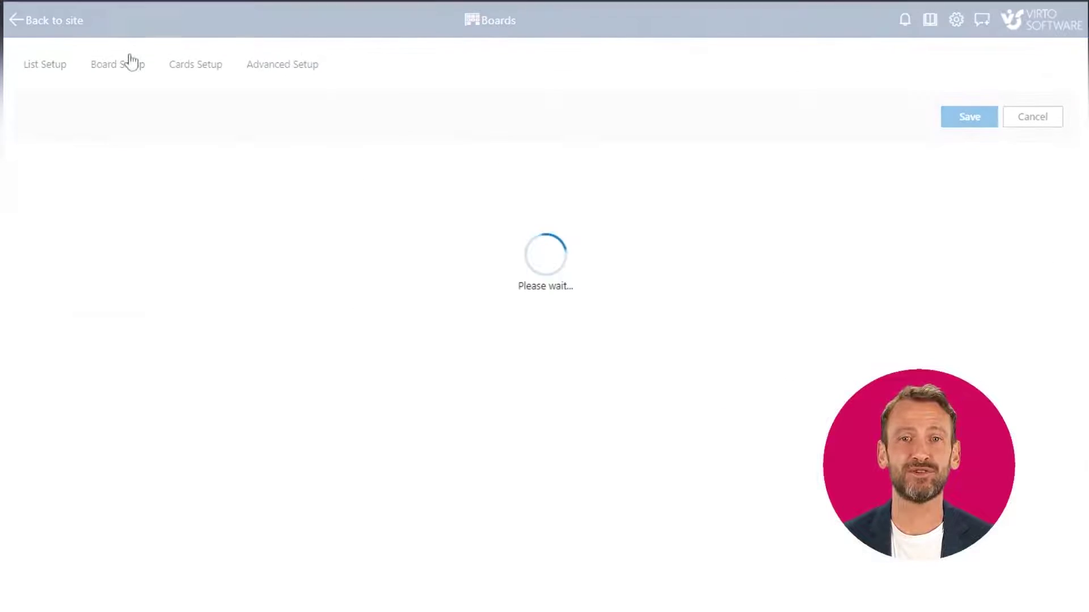
{"action": "left_click", "coordinate": [196, 64]}
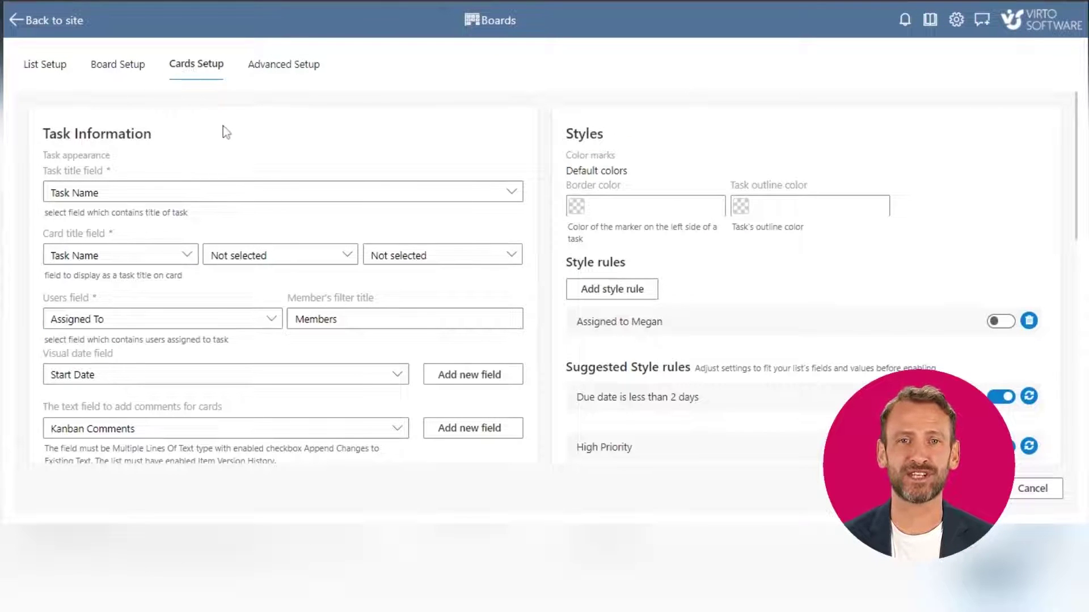
{"action": "scroll", "coordinate": [223, 126], "scroll_direction": "down", "scroll_amount": 3}
{"action": "scroll", "coordinate": [223, 126], "scroll_direction": "down", "scroll_amount": 3}
{"action": "scroll", "coordinate": [224, 126], "scroll_direction": "down", "scroll_amount": 3}
{"action": "scroll", "coordinate": [223, 126], "scroll_direction": "down", "scroll_amount": 2}
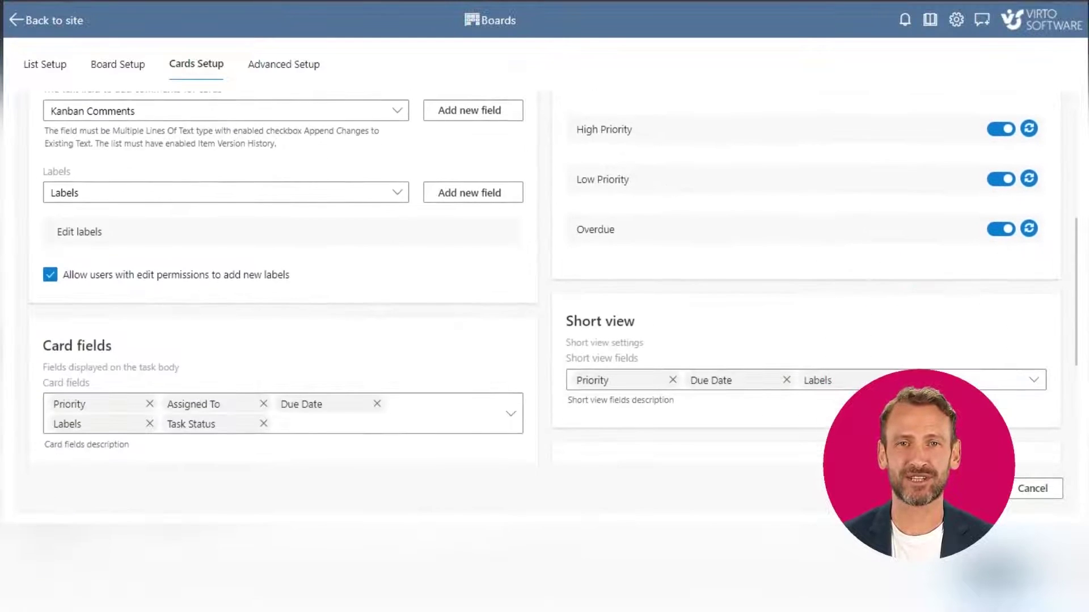
{"action": "scroll", "coordinate": [233, 134], "scroll_direction": "down", "scroll_amount": 1}
{"action": "scroll", "coordinate": [233, 134], "scroll_direction": "up", "scroll_amount": 1}
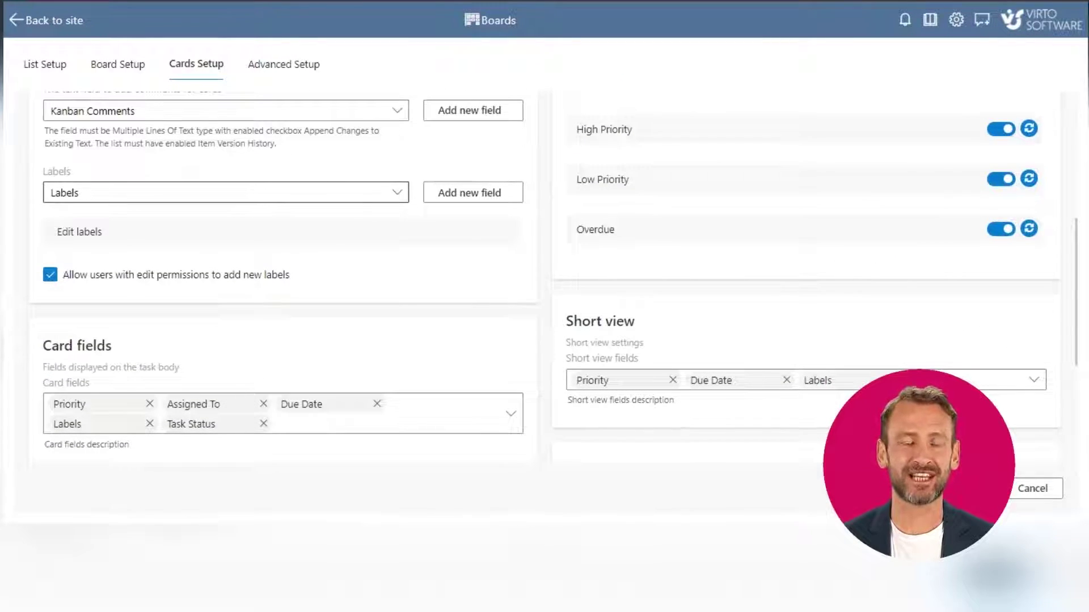
{"action": "left_click", "coordinate": [87, 237]}
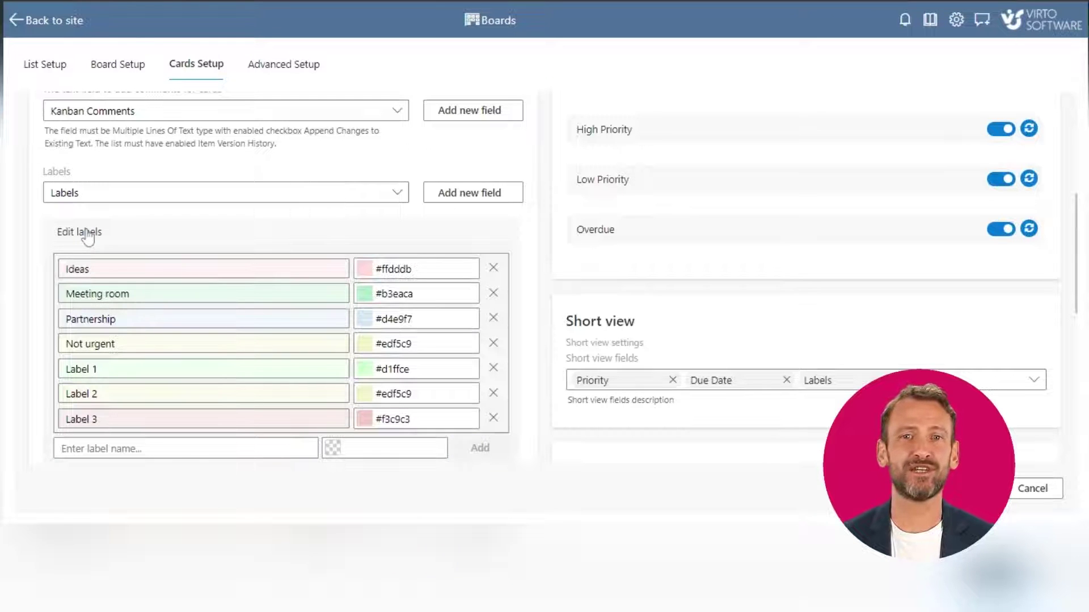
- Delete placeholder labels Label 1–3 and add an Urgent label coloured red (#f2131e)
{"action": "left_click", "coordinate": [493, 368]}
{"action": "left_click", "coordinate": [493, 368]}
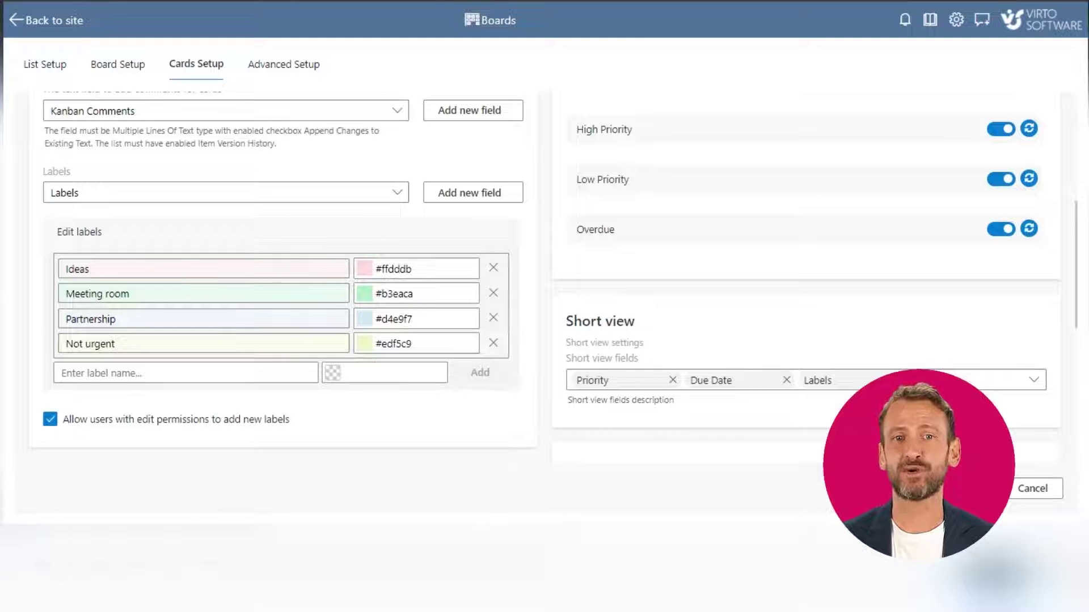
{"action": "left_click", "coordinate": [186, 372]}
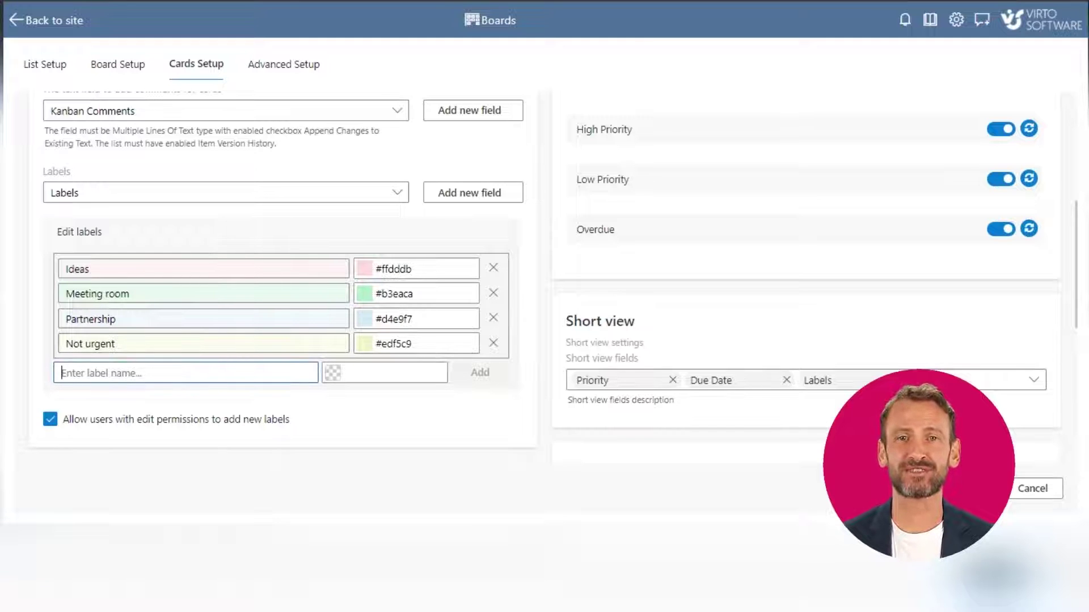
{"action": "type", "text": "Urgent"}
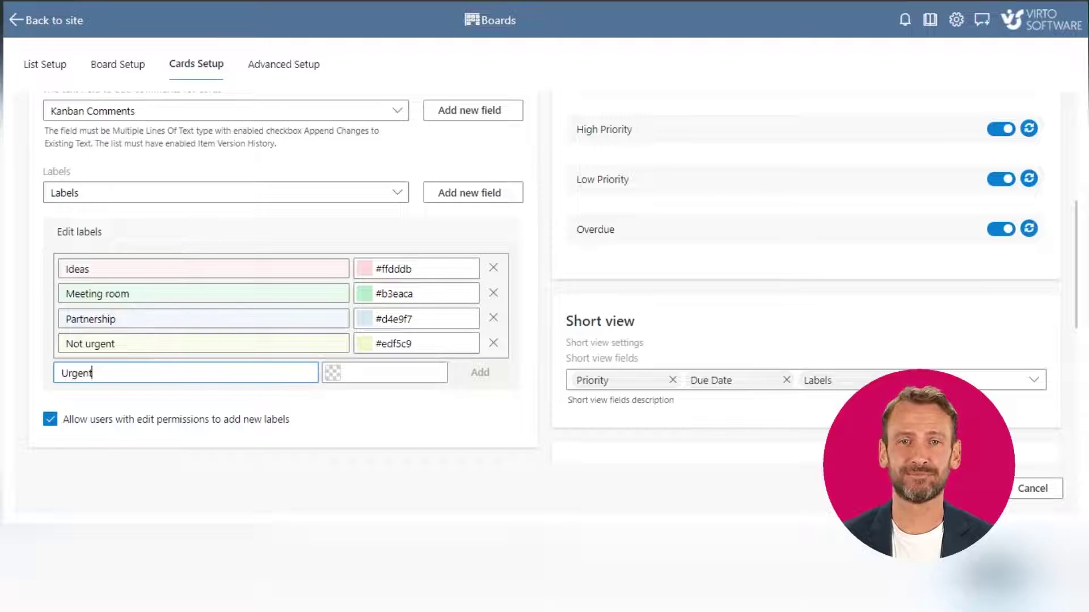
{"action": "left_click", "coordinate": [388, 373]}
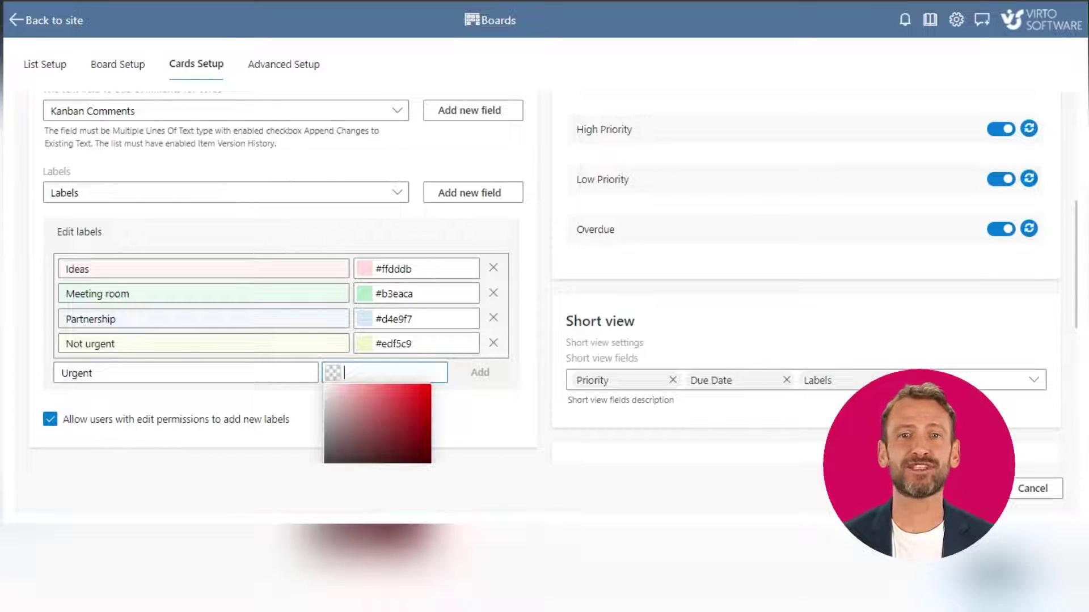
{"action": "left_click", "coordinate": [425, 392]}
{"action": "left_click", "coordinate": [480, 372]}
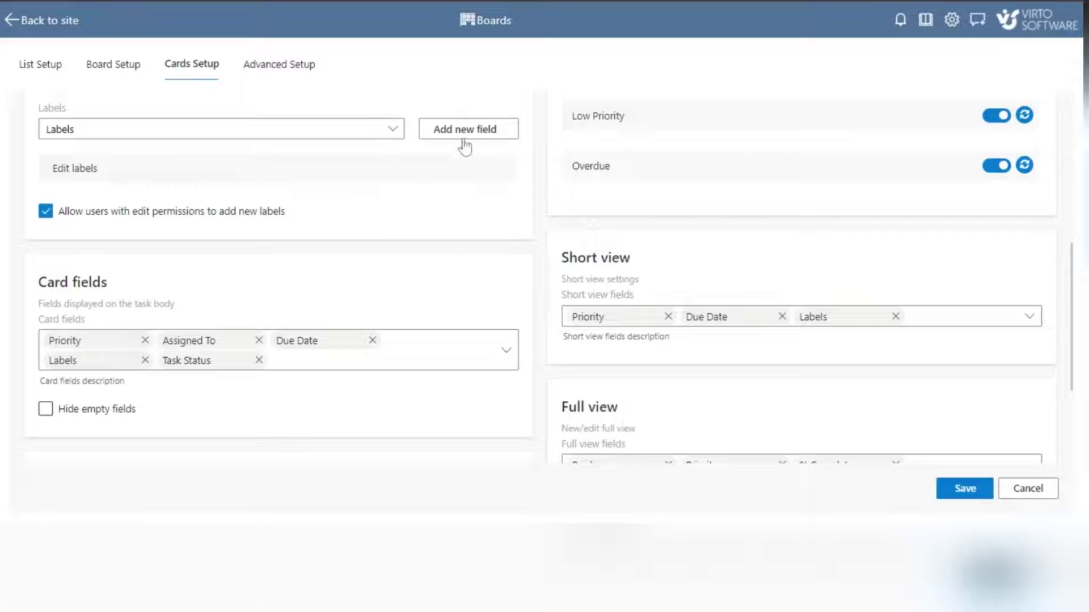
- Create an 'Office location' field and choose it as the board's labels field
{"action": "left_click", "coordinate": [464, 130]}
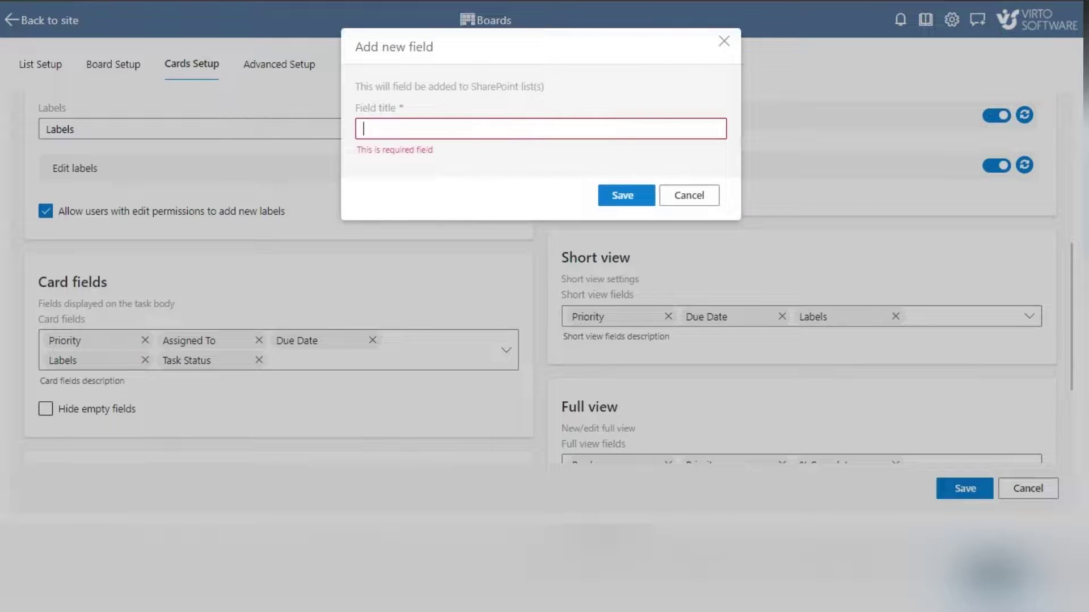
{"action": "type", "text": "Off"}
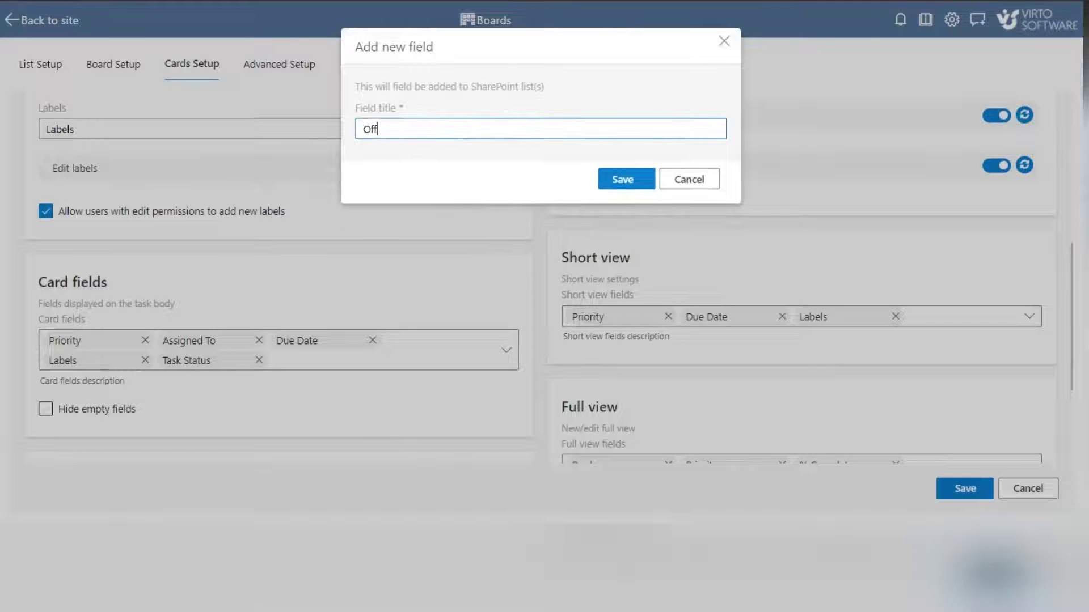
{"action": "type", "text": "ice loca"}
{"action": "type", "text": "tion"}
{"action": "left_click", "coordinate": [622, 179]}
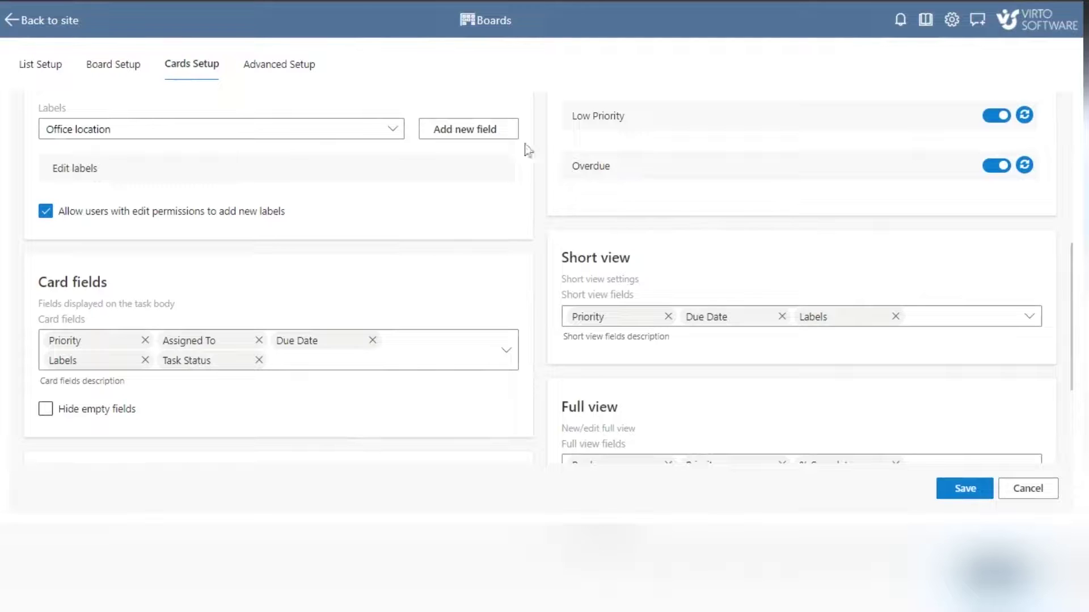
{"action": "left_click", "coordinate": [392, 129]}
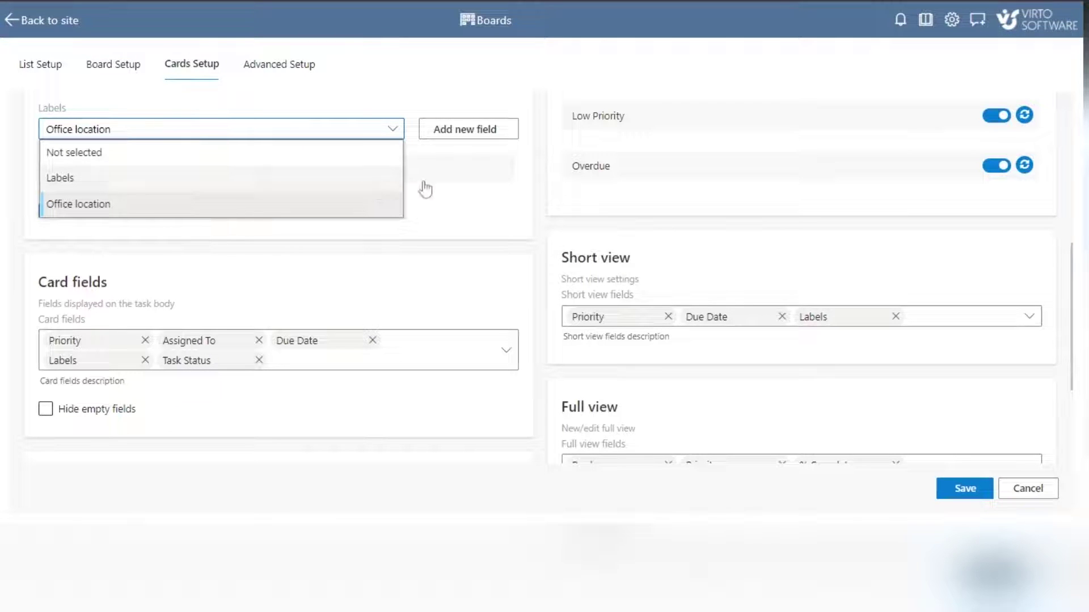
- Keep Office location as the labels field and add a red New York label (#eb232d)
{"action": "left_click", "coordinate": [433, 151]}
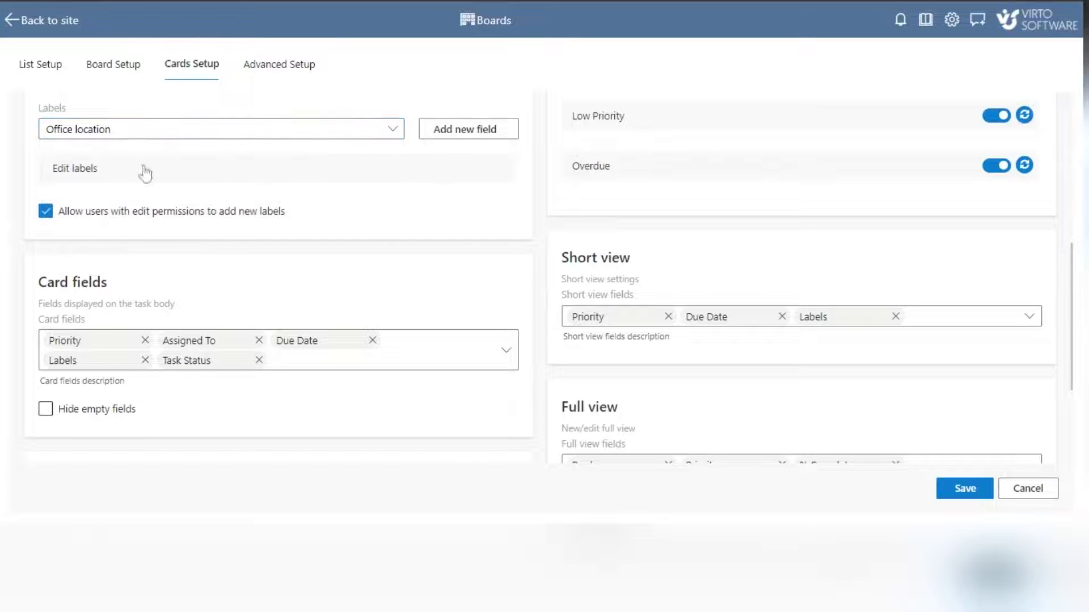
{"action": "left_click", "coordinate": [76, 171]}
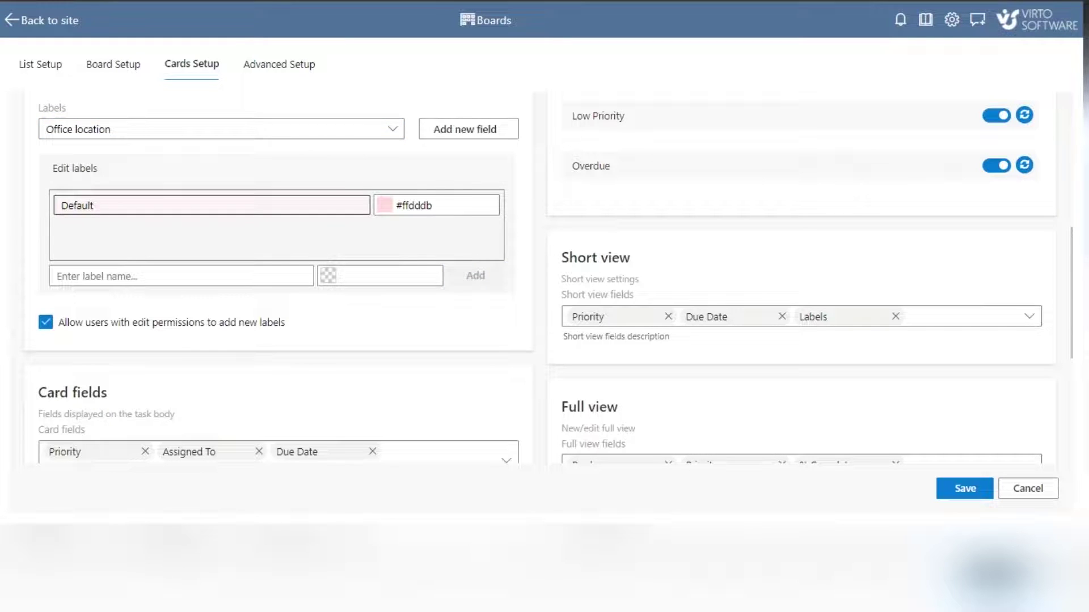
{"action": "left_click", "coordinate": [123, 274]}
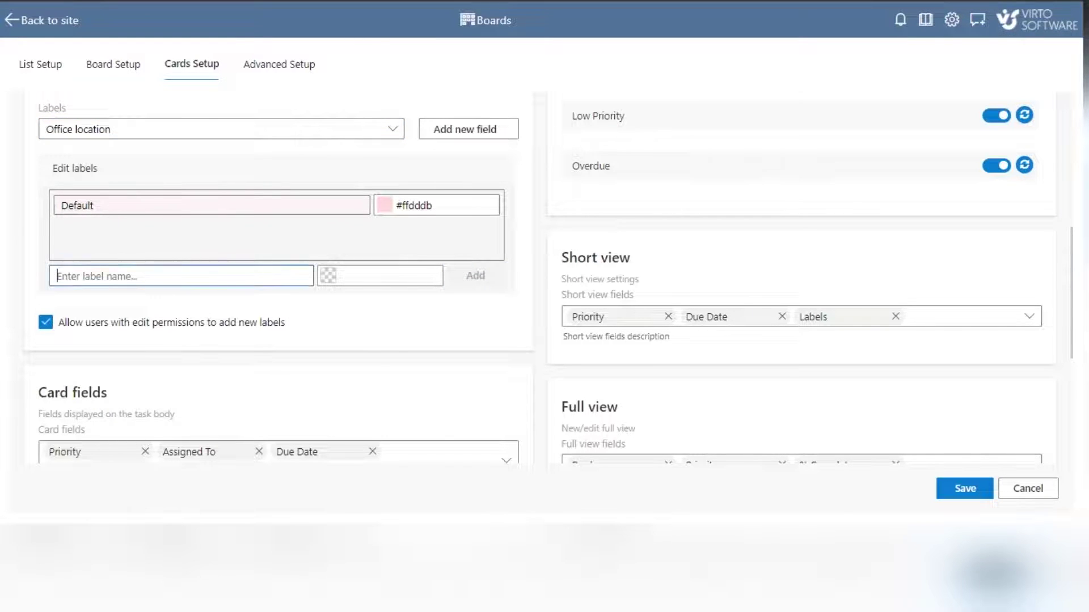
{"action": "type", "text": "New Yo"}
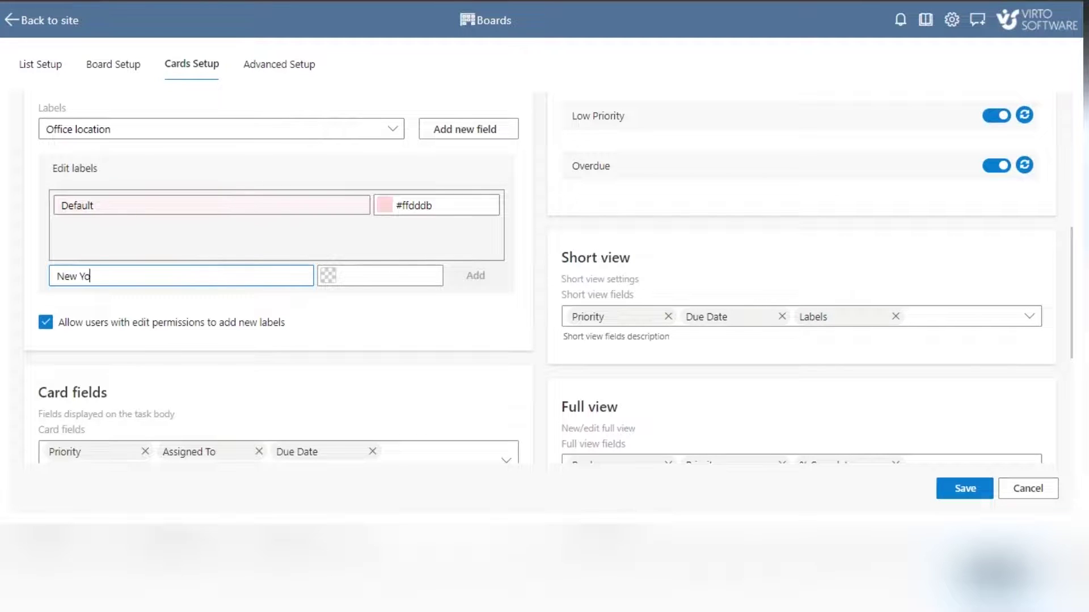
{"action": "type", "text": "rk"}
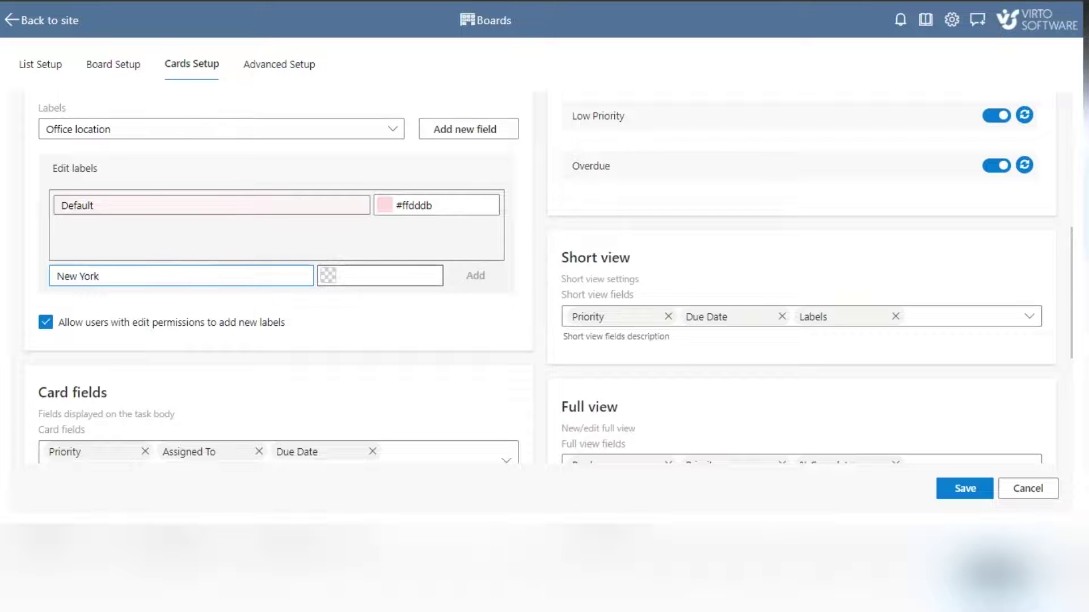
{"action": "left_click", "coordinate": [380, 275]}
{"action": "left_click", "coordinate": [415, 299]}
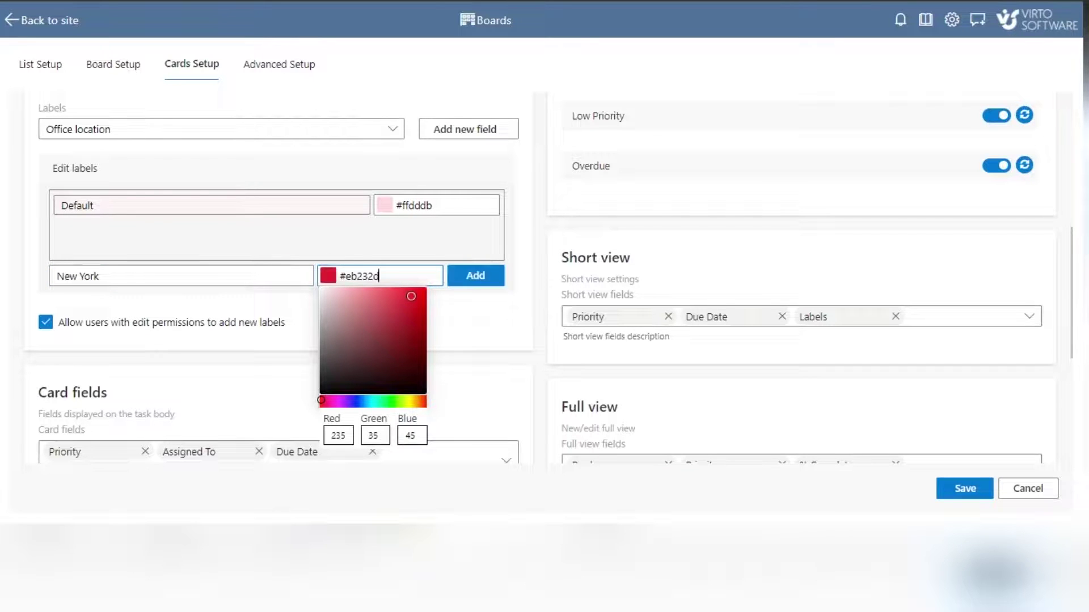
{"action": "left_click", "coordinate": [475, 276]}
- Add a cyan Paris label (#23d4eb) to Office location
{"action": "triple_click", "coordinate": [98, 276]}
{"action": "type", "text": "P"}
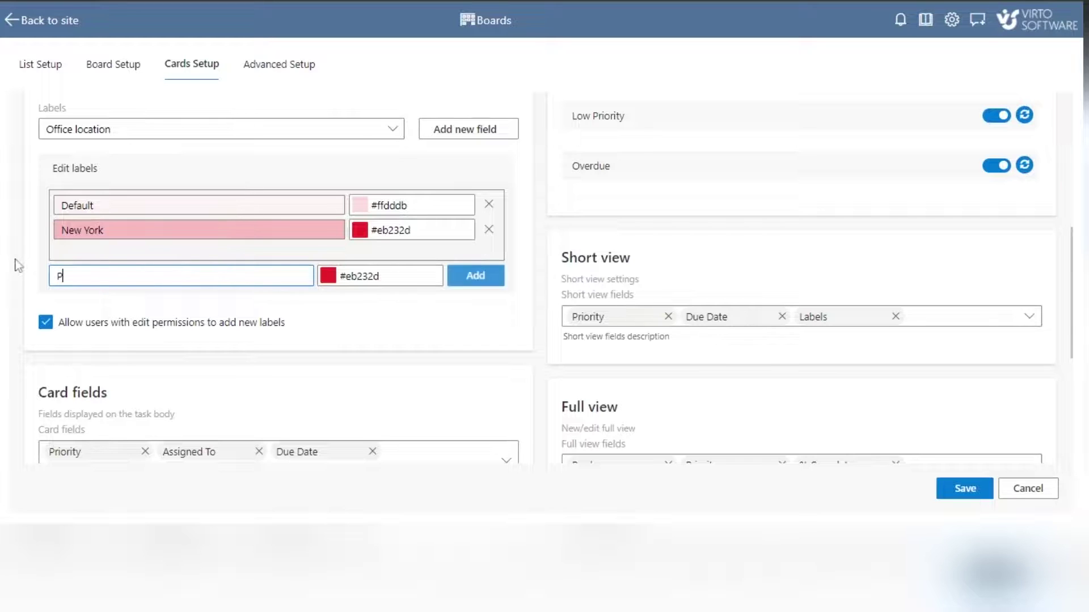
{"action": "type", "text": "aris"}
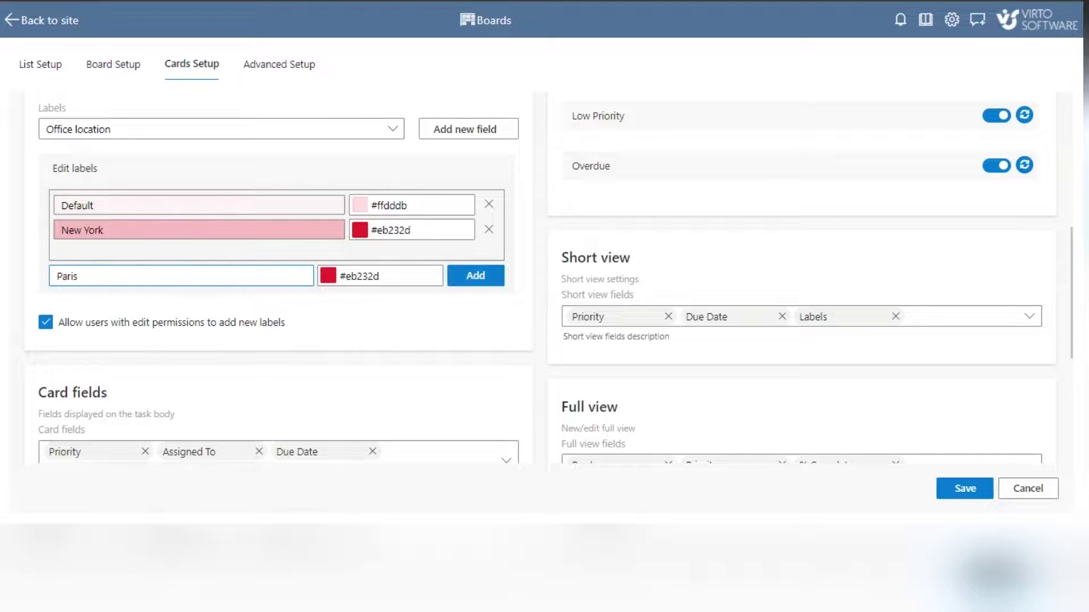
{"action": "left_click", "coordinate": [378, 276]}
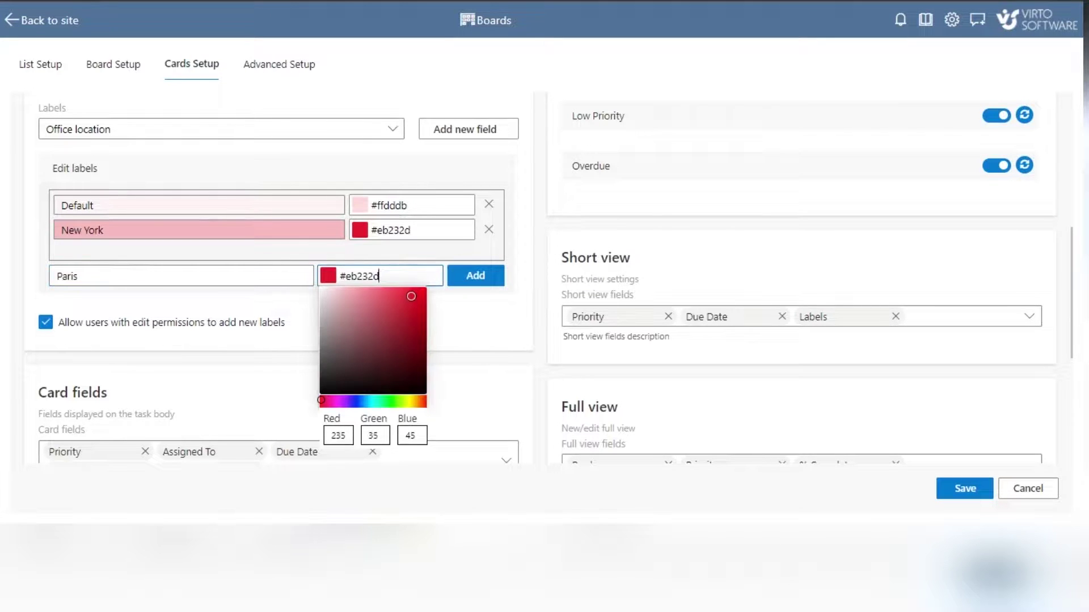
{"action": "left_click", "coordinate": [375, 400]}
{"action": "left_click", "coordinate": [476, 276]}
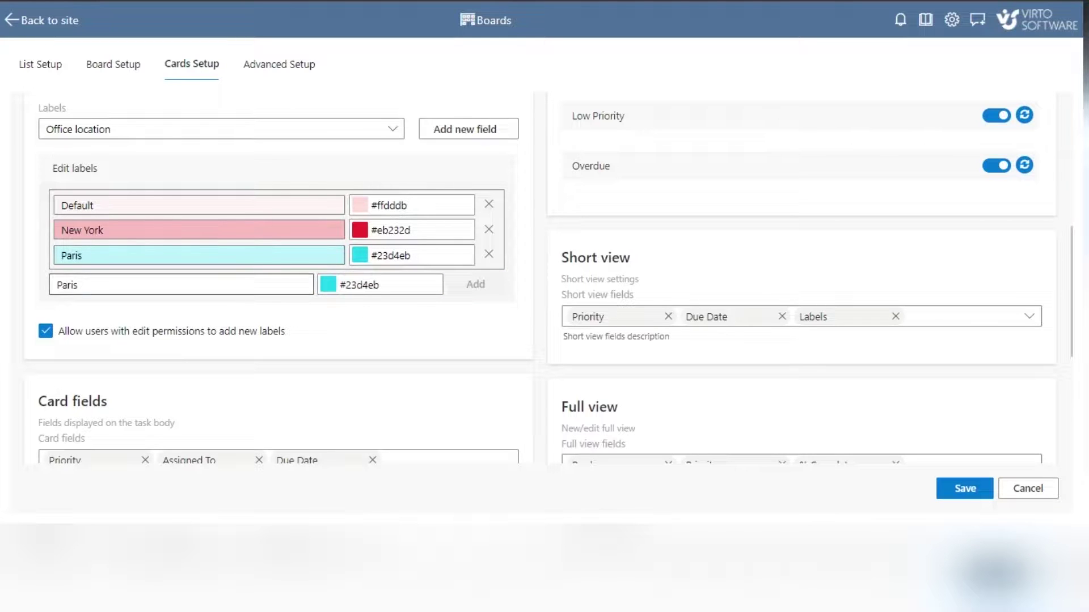
- Add a purple London label (#5223eb) to Office location
{"action": "key", "text": "ctrl+a"}
{"action": "type", "text": "Lo"}
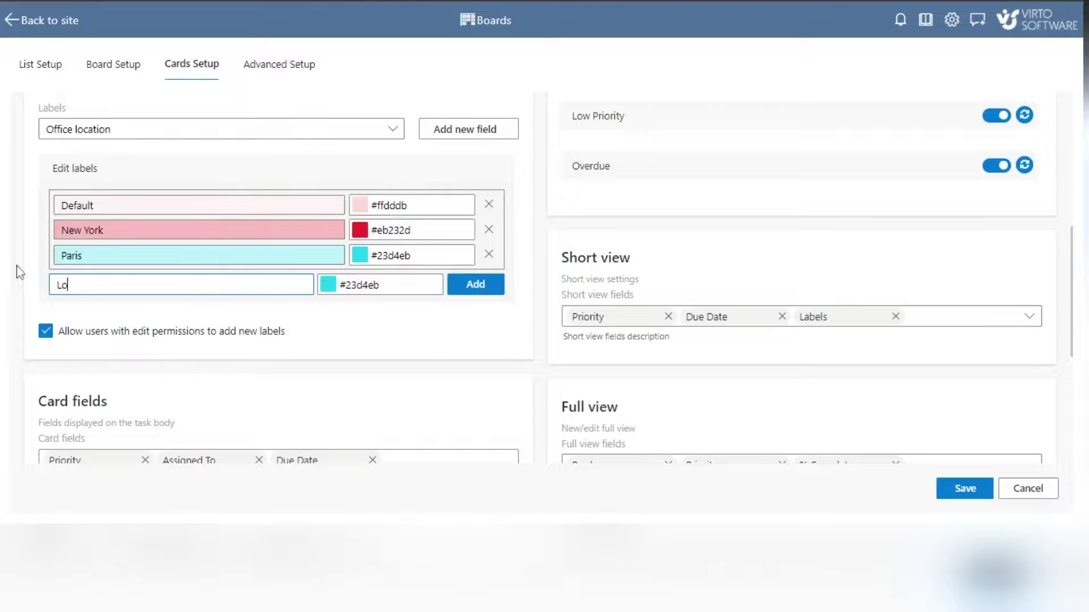
{"action": "type", "text": "ndon"}
{"action": "left_click", "coordinate": [361, 285]}
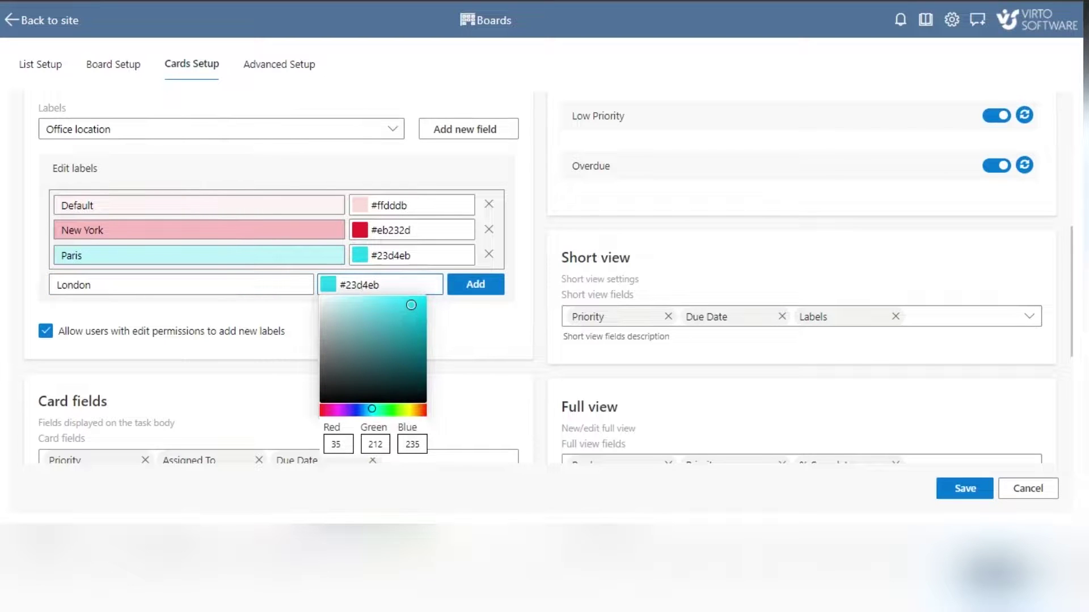
{"action": "type", "text": "5223eb"}
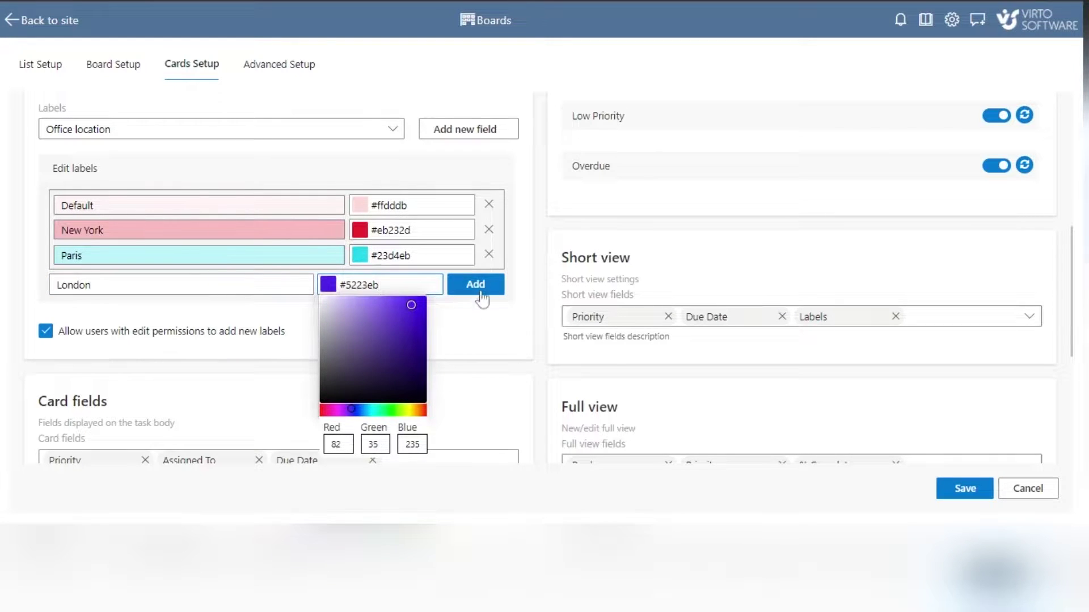
{"action": "left_click", "coordinate": [475, 285]}
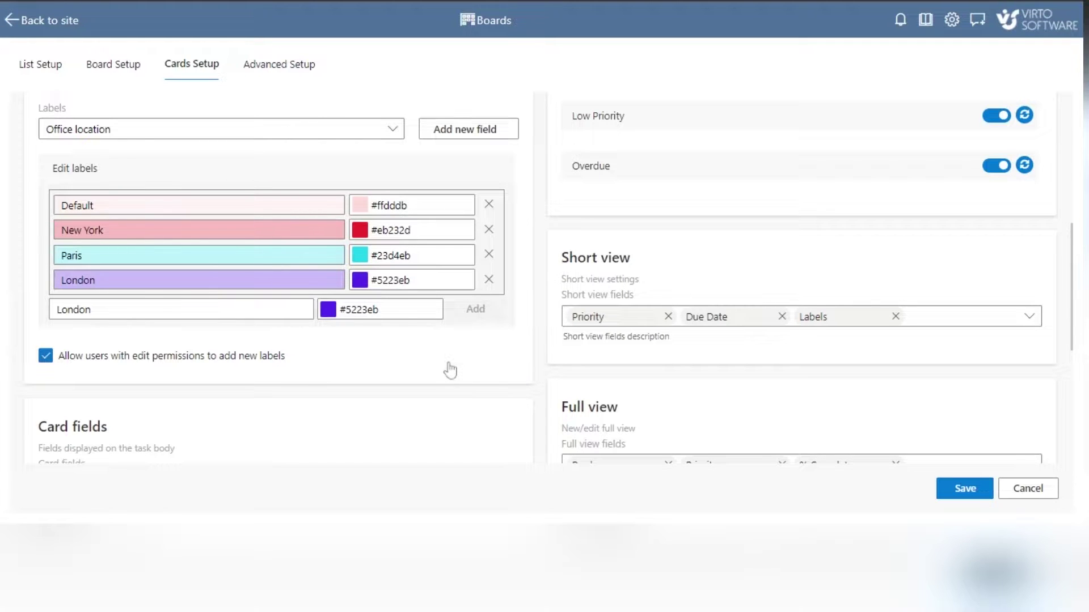
- Save the card setup changes and tag the Change styles card with Paris
{"action": "left_click", "coordinate": [960, 488]}
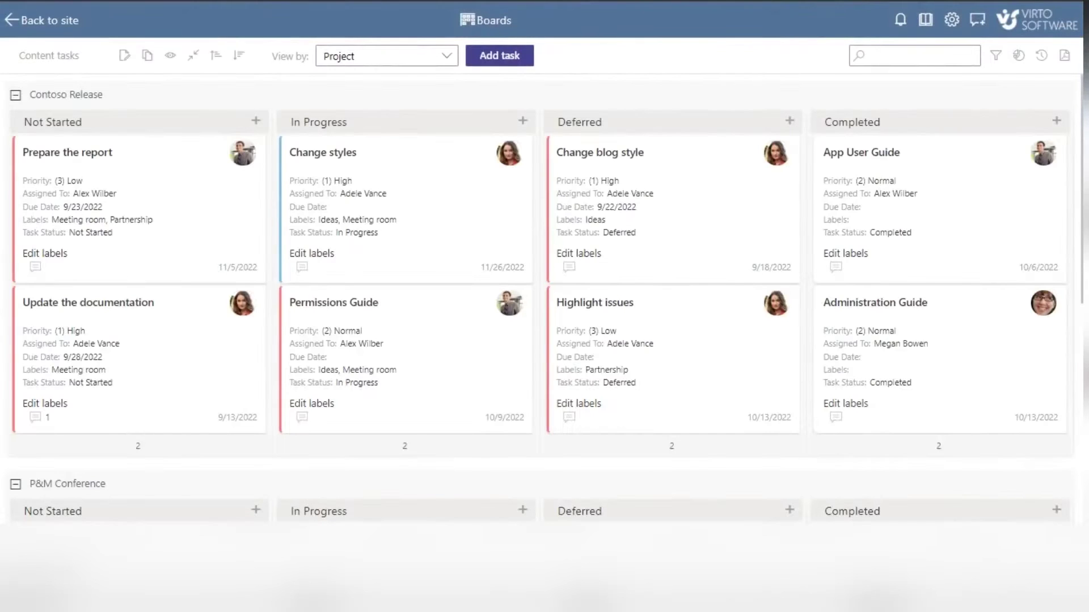
{"action": "left_click", "coordinate": [312, 254]}
{"action": "left_click", "coordinate": [303, 278]}
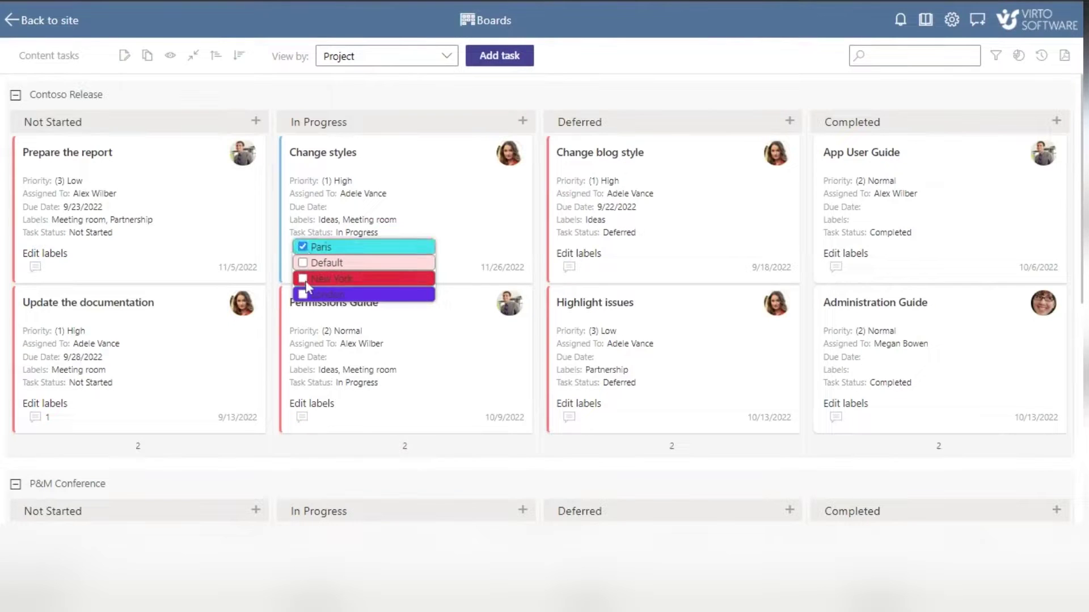
{"action": "left_click", "coordinate": [468, 233]}
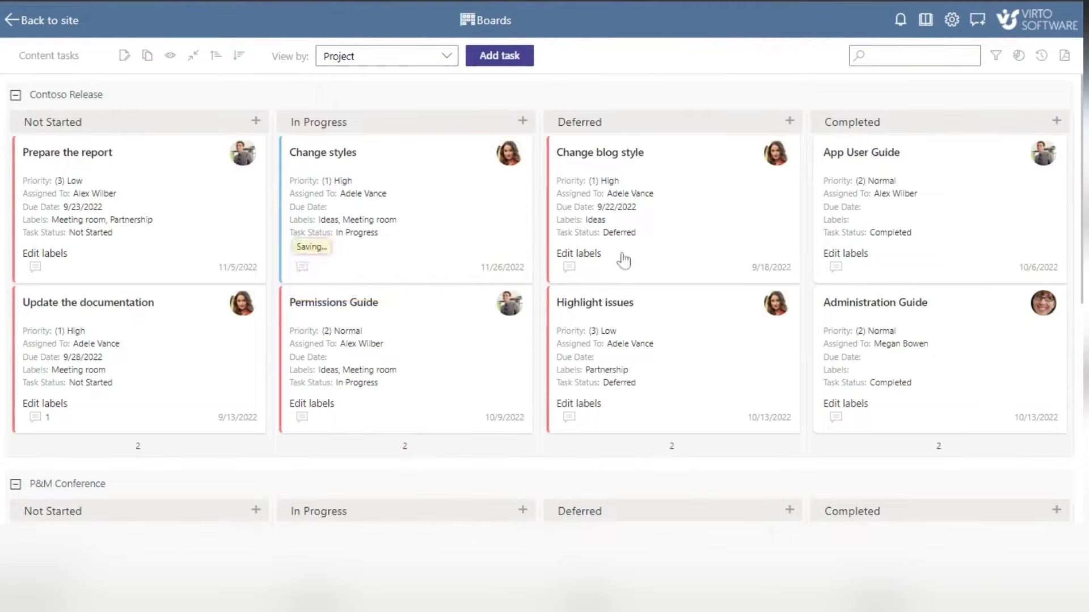
- Tag the Change blog style card with New York
{"action": "left_click", "coordinate": [579, 254]}
{"action": "left_click", "coordinate": [568, 270]}
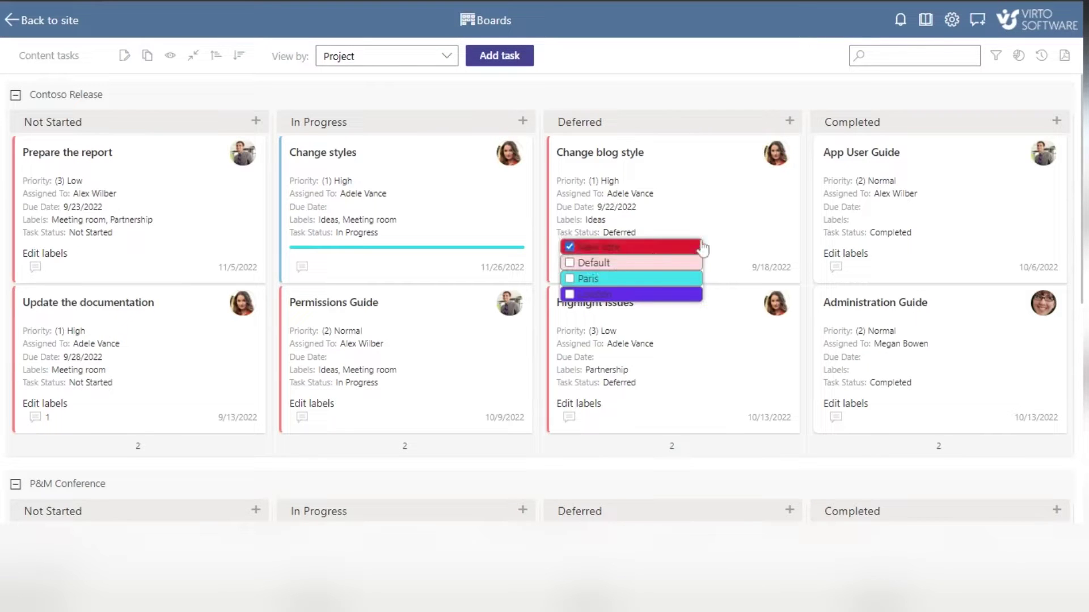
{"action": "left_click", "coordinate": [718, 232]}
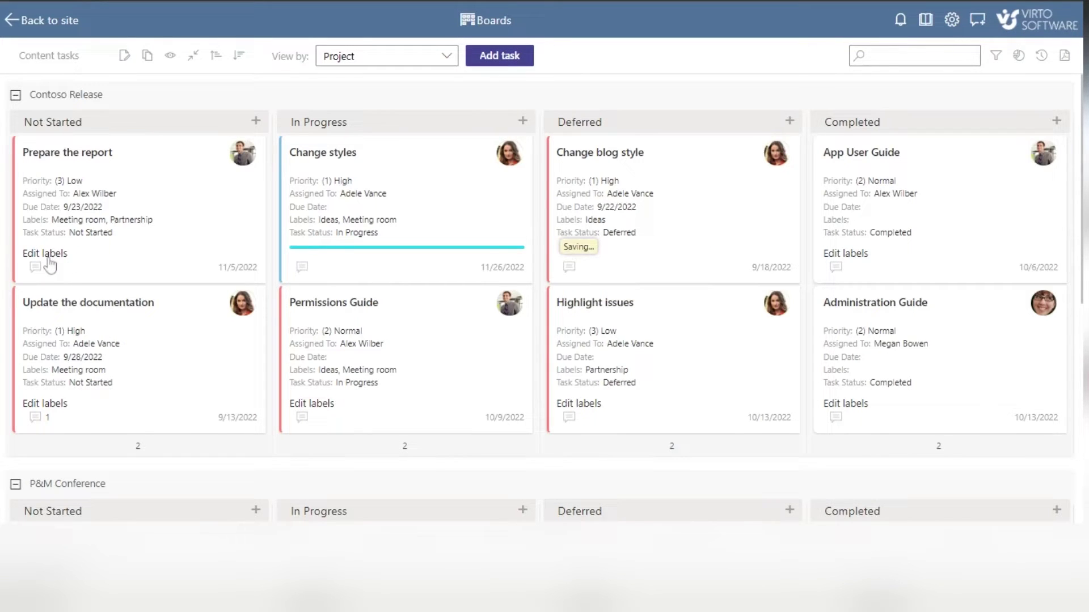